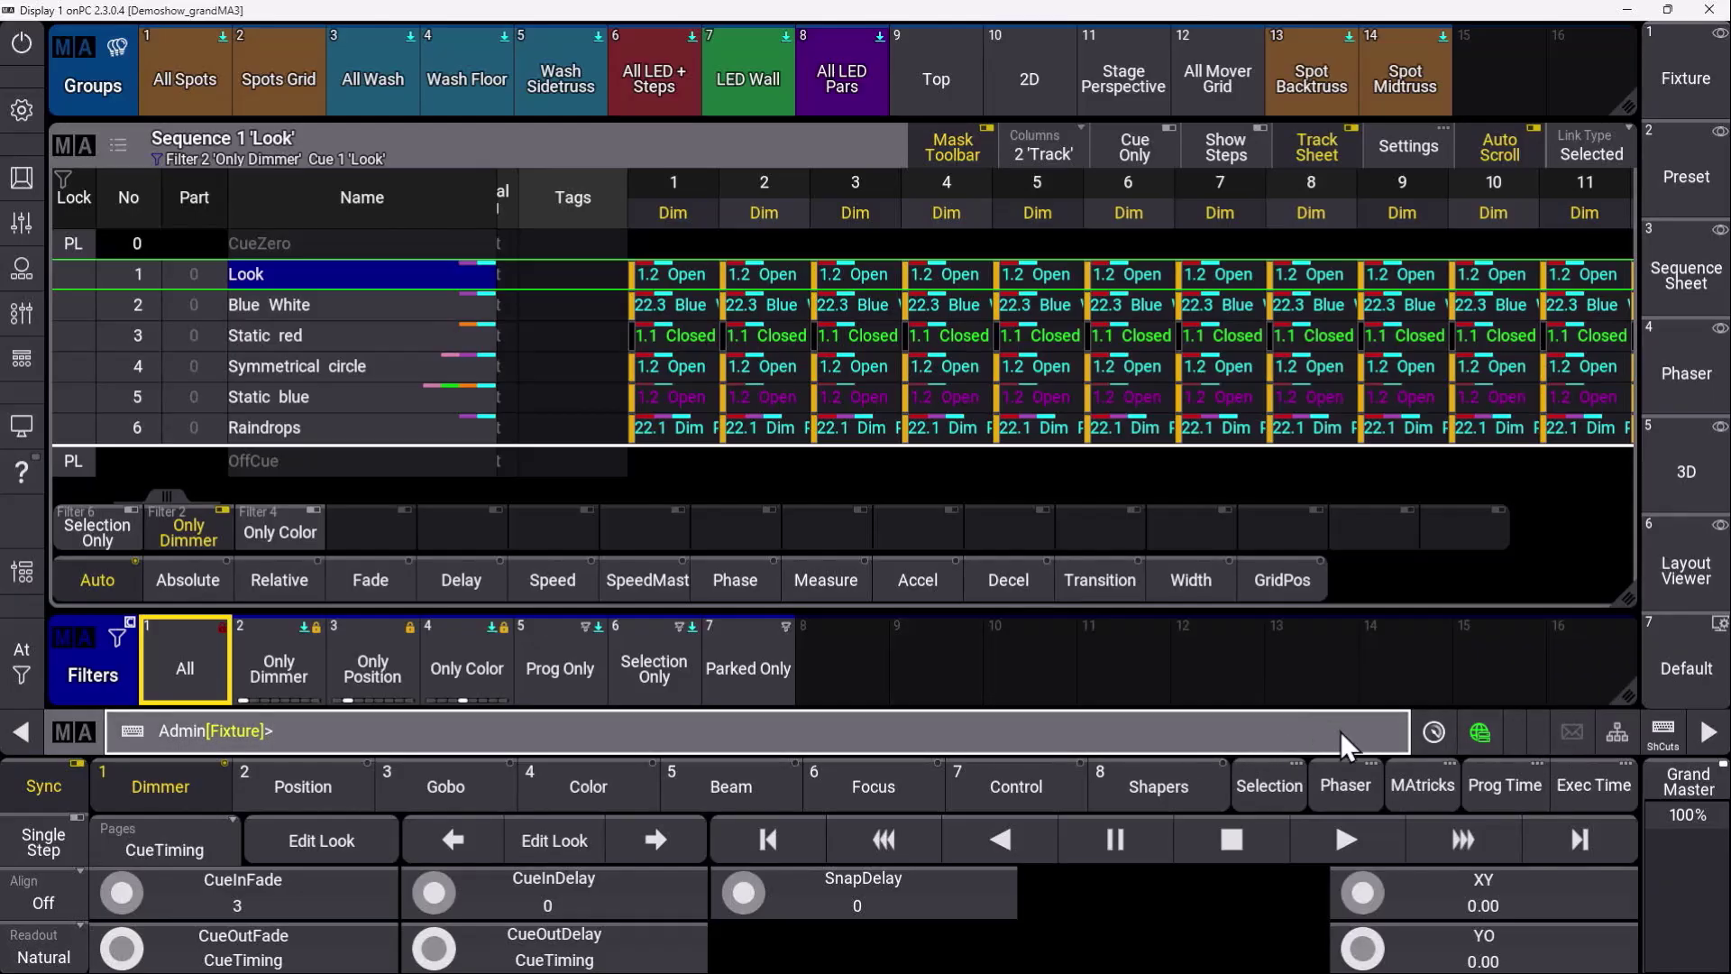
- Open the Message Center from the command line bar and focus its message grid
click(1573, 732)
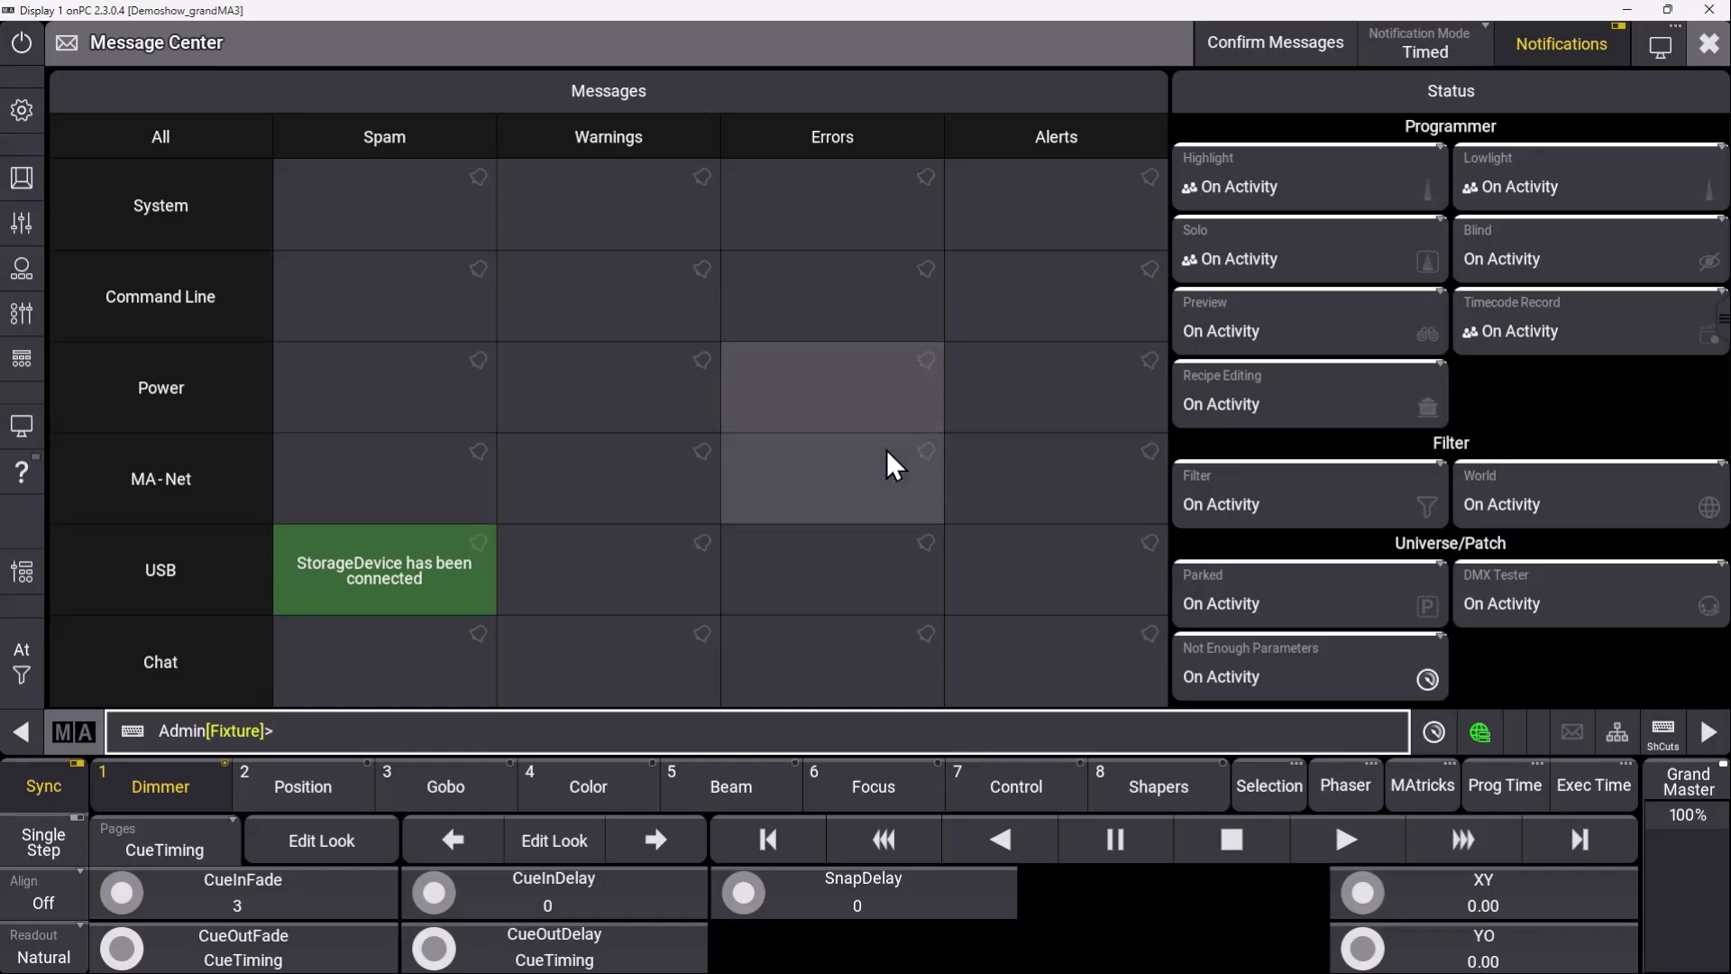
click(929, 450)
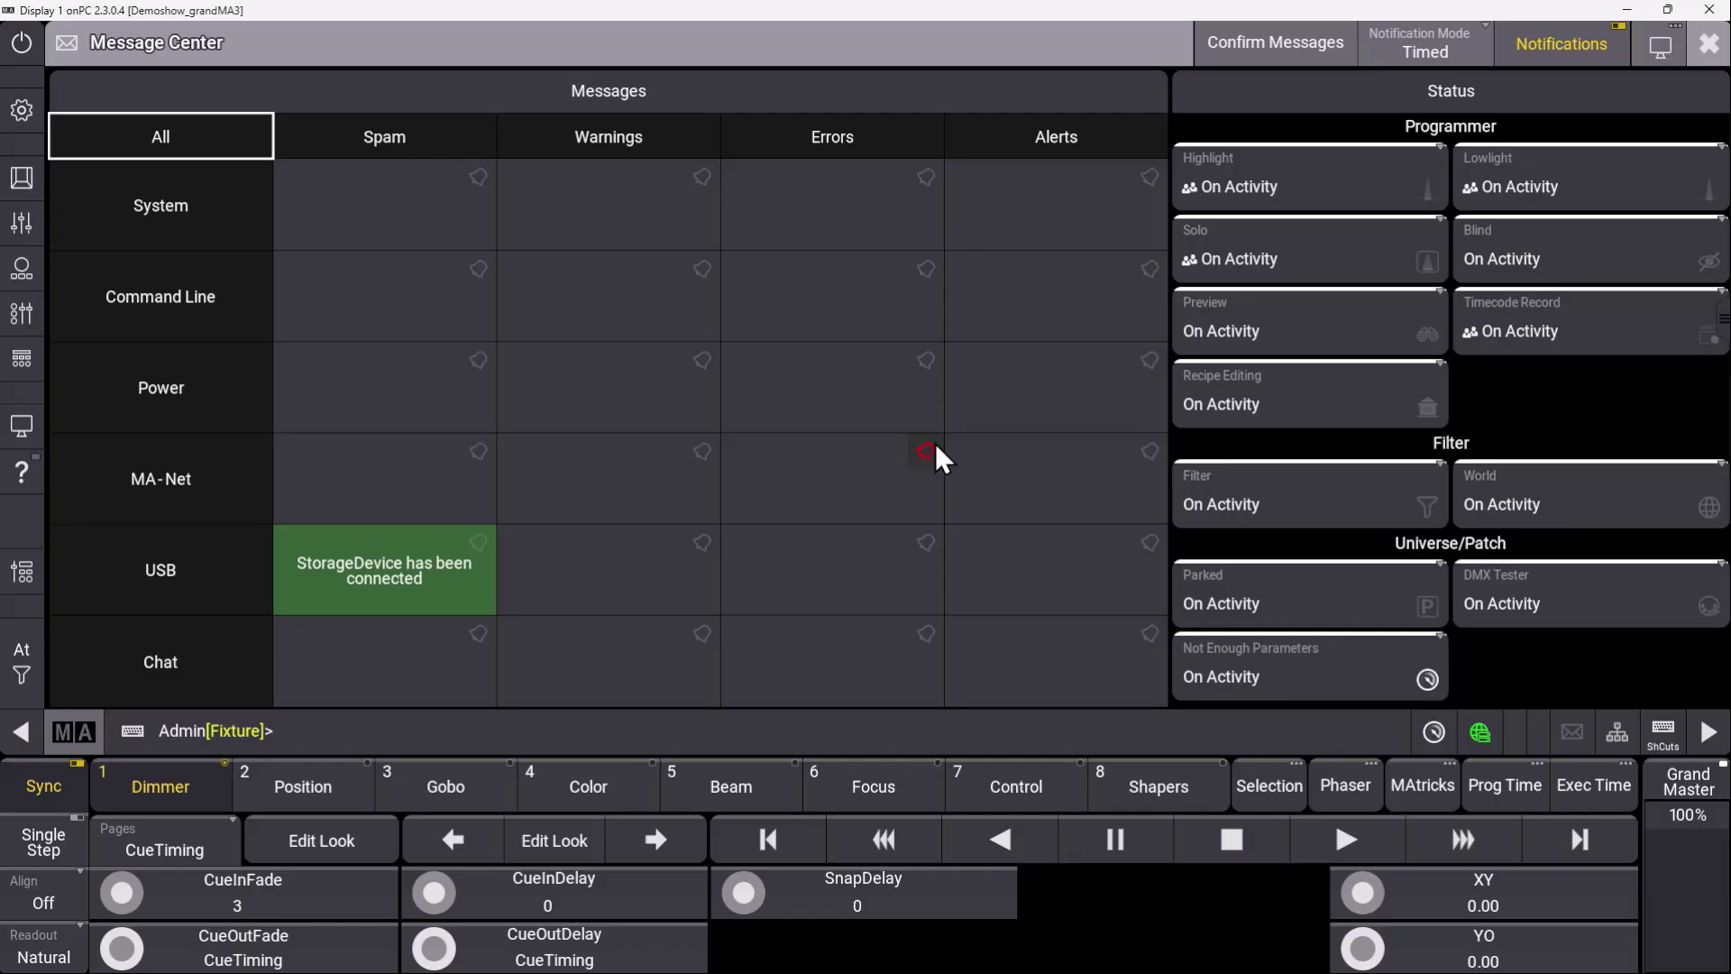
- Toggle the MA-Net Errors bell until it turns red for pop-up notifications
click(924, 460)
click(922, 452)
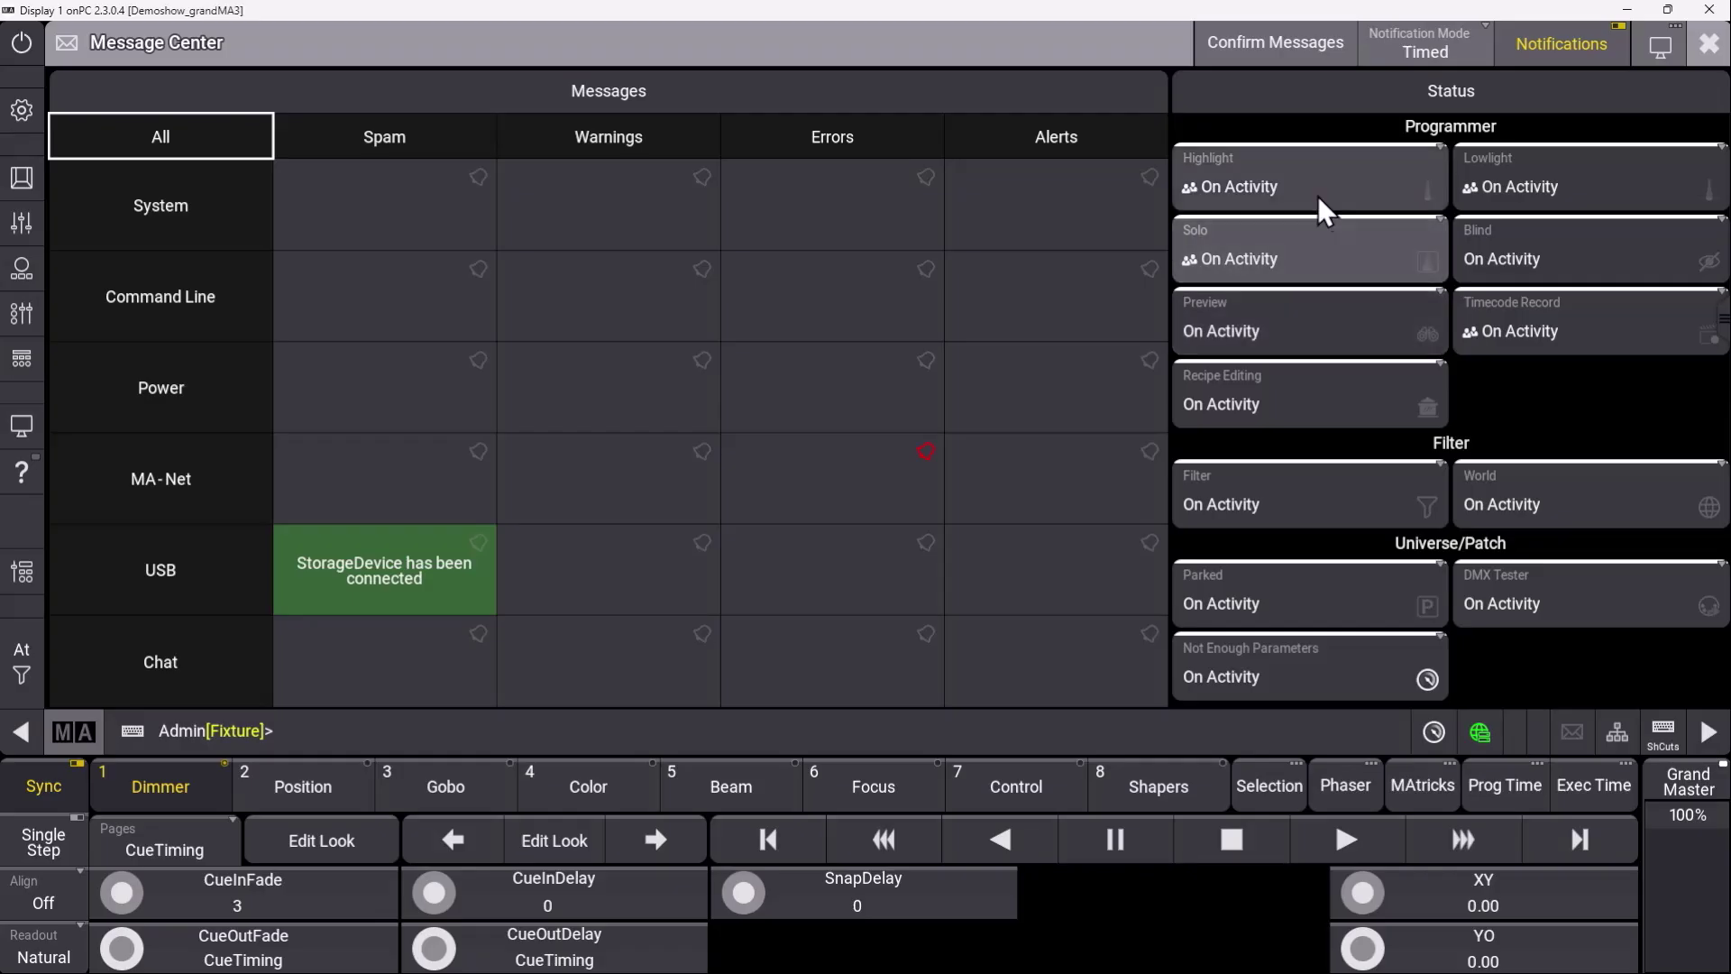
- Set the Highlight status display mode to Always, then bring up Command Section
click(1491, 224)
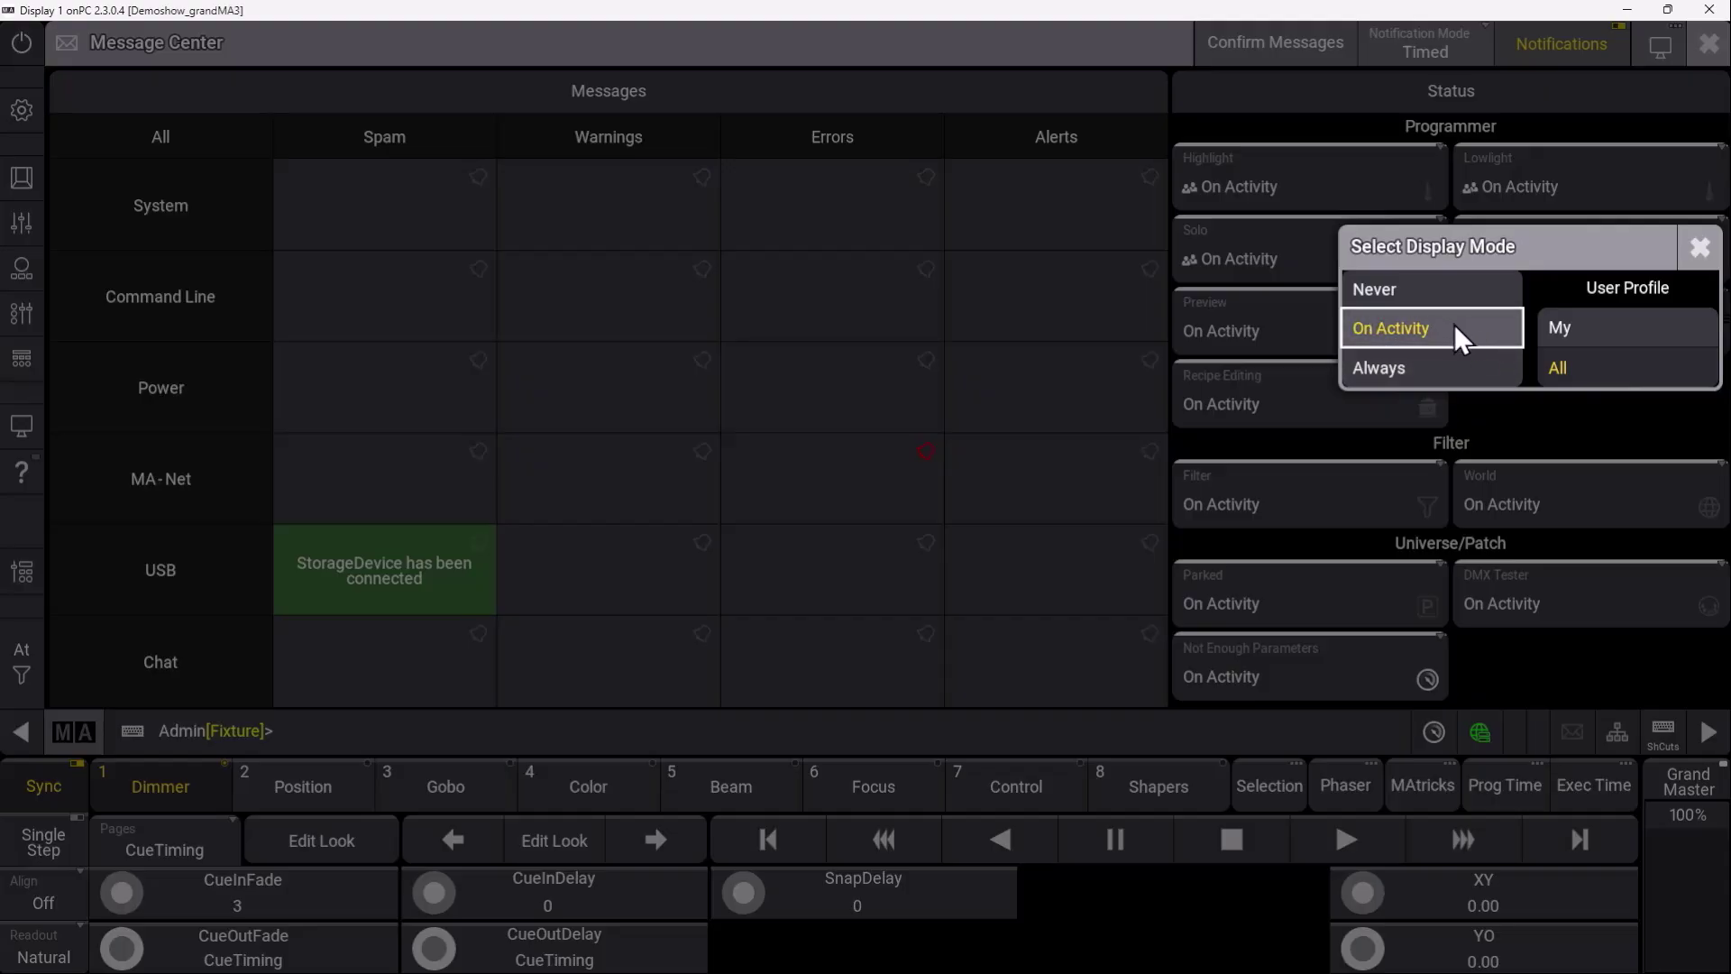
click(1373, 378)
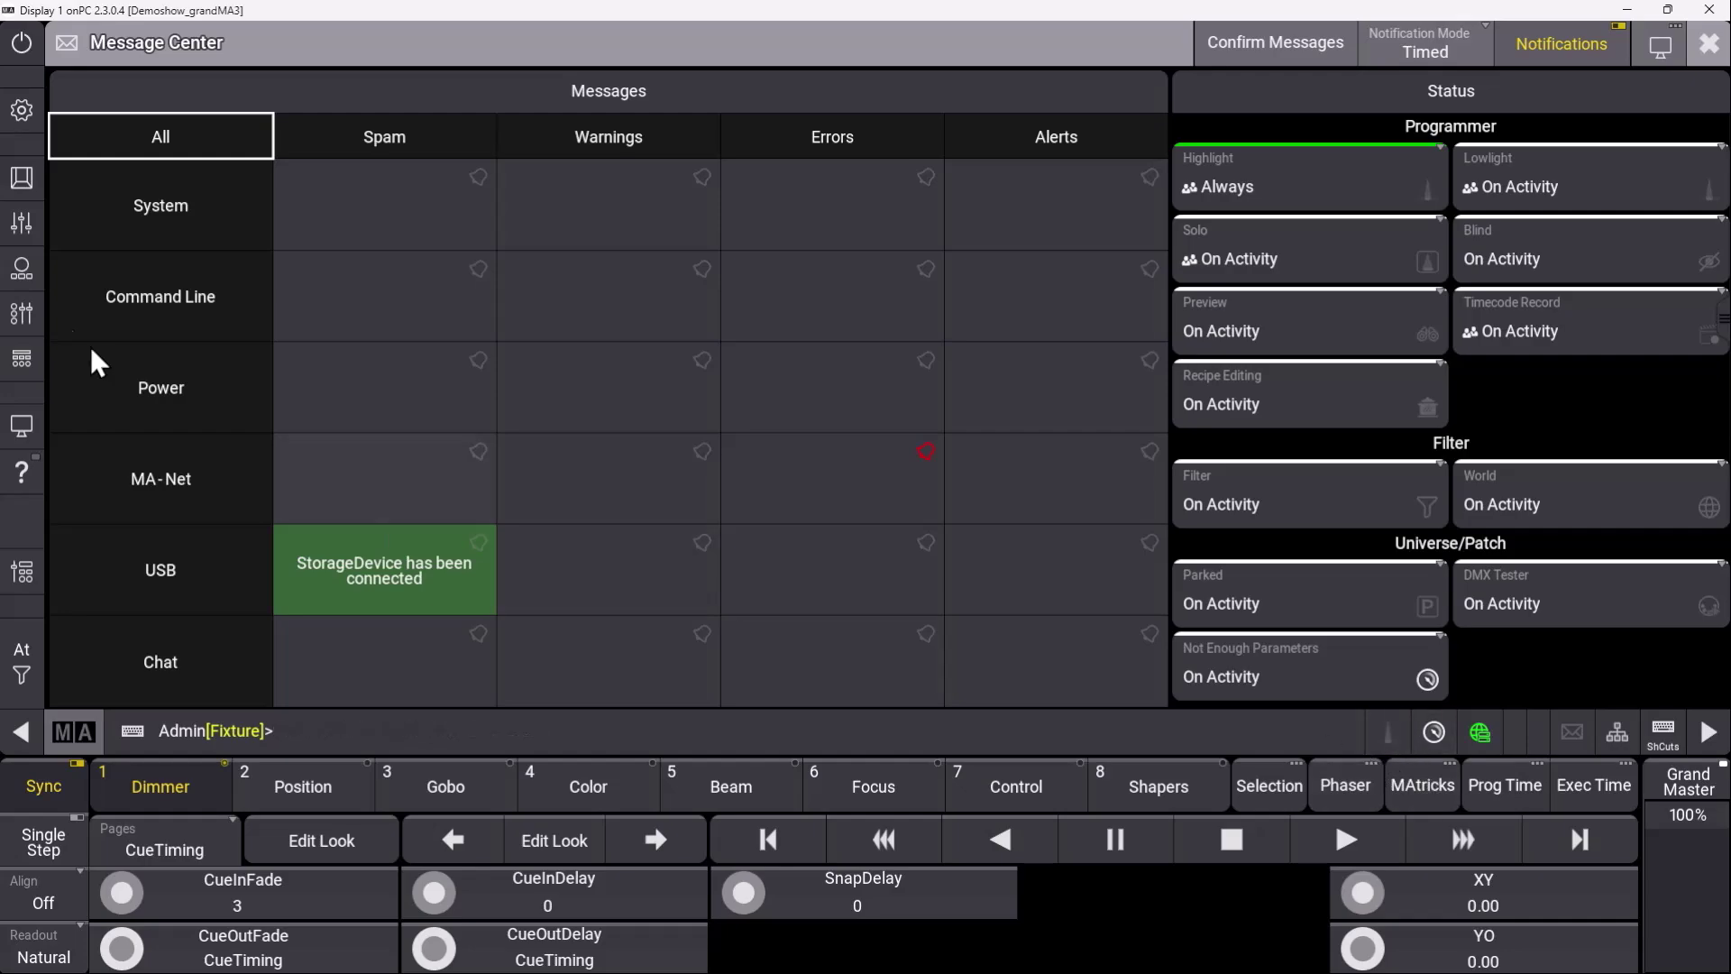
click(24, 176)
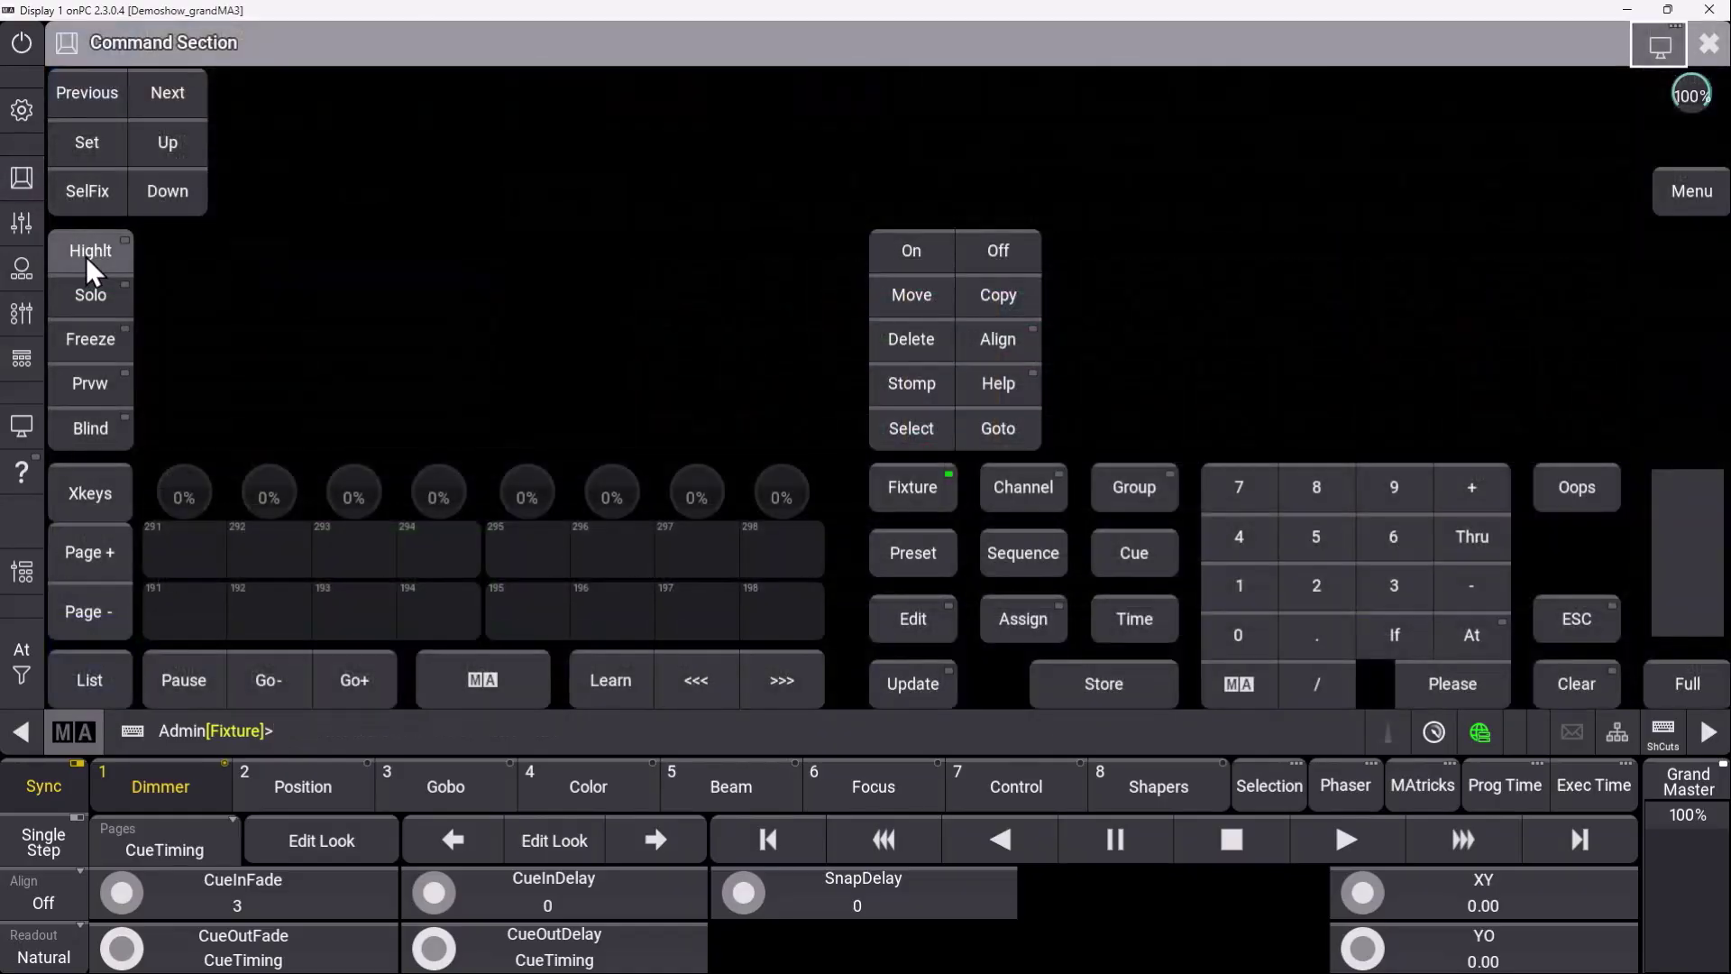
- Switch Highlight on with Highlt, then check and close its Master Controls
click(91, 258)
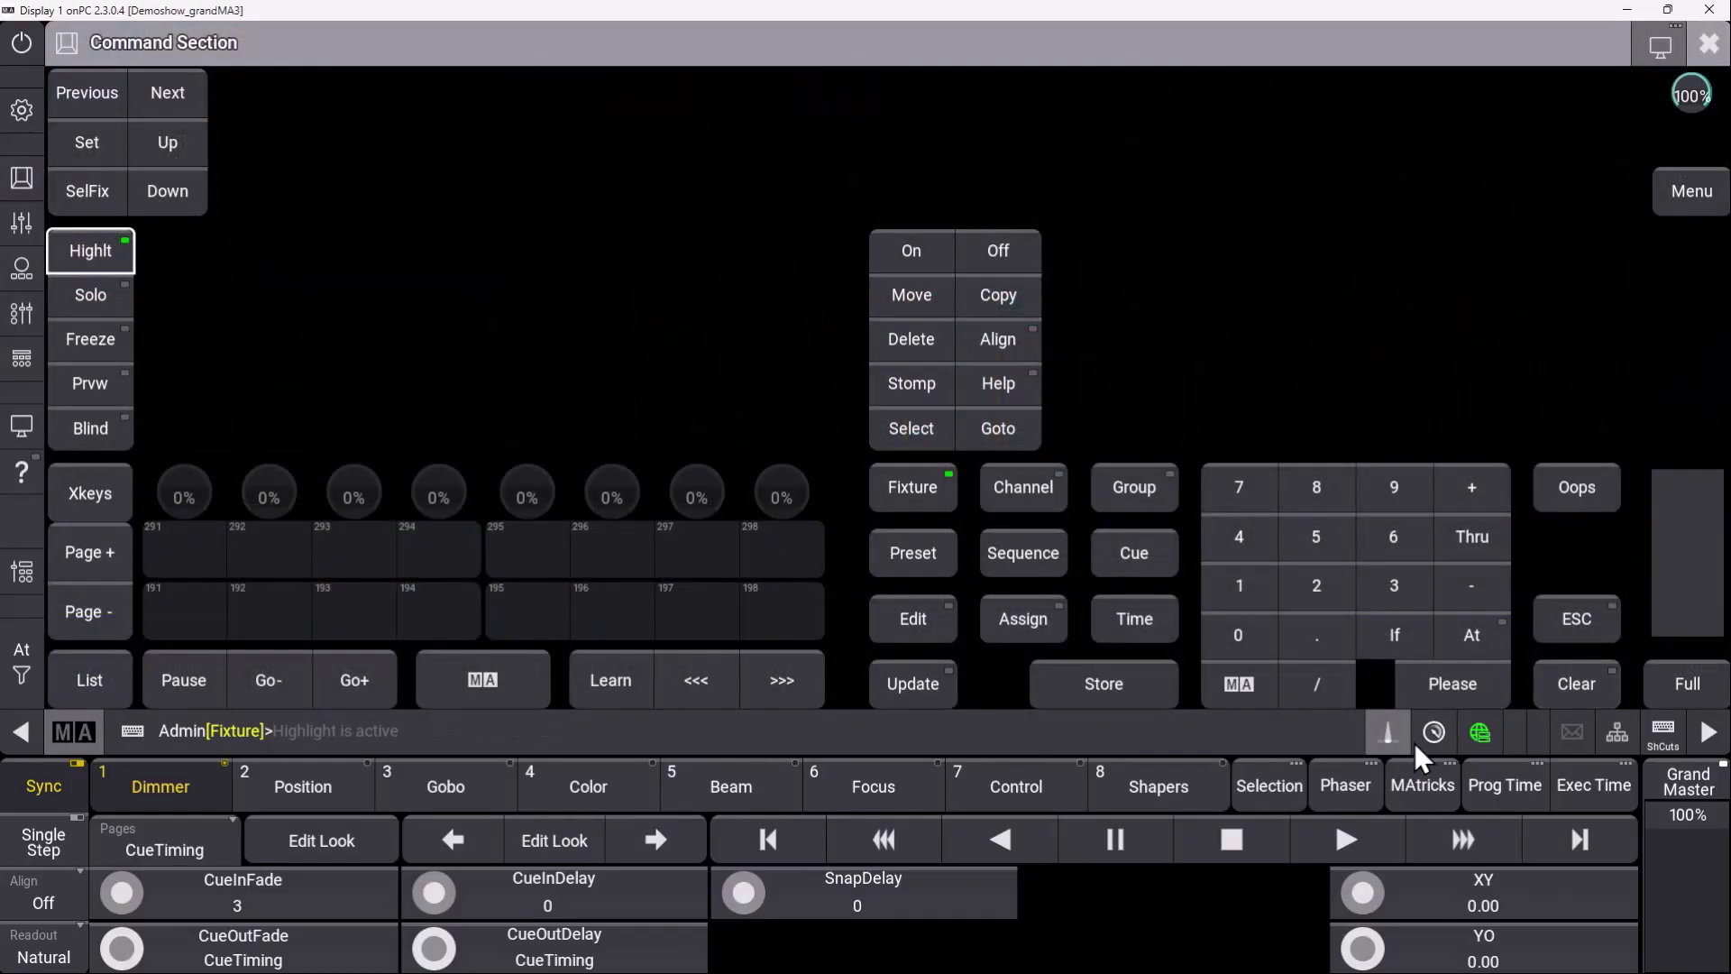
click(1708, 42)
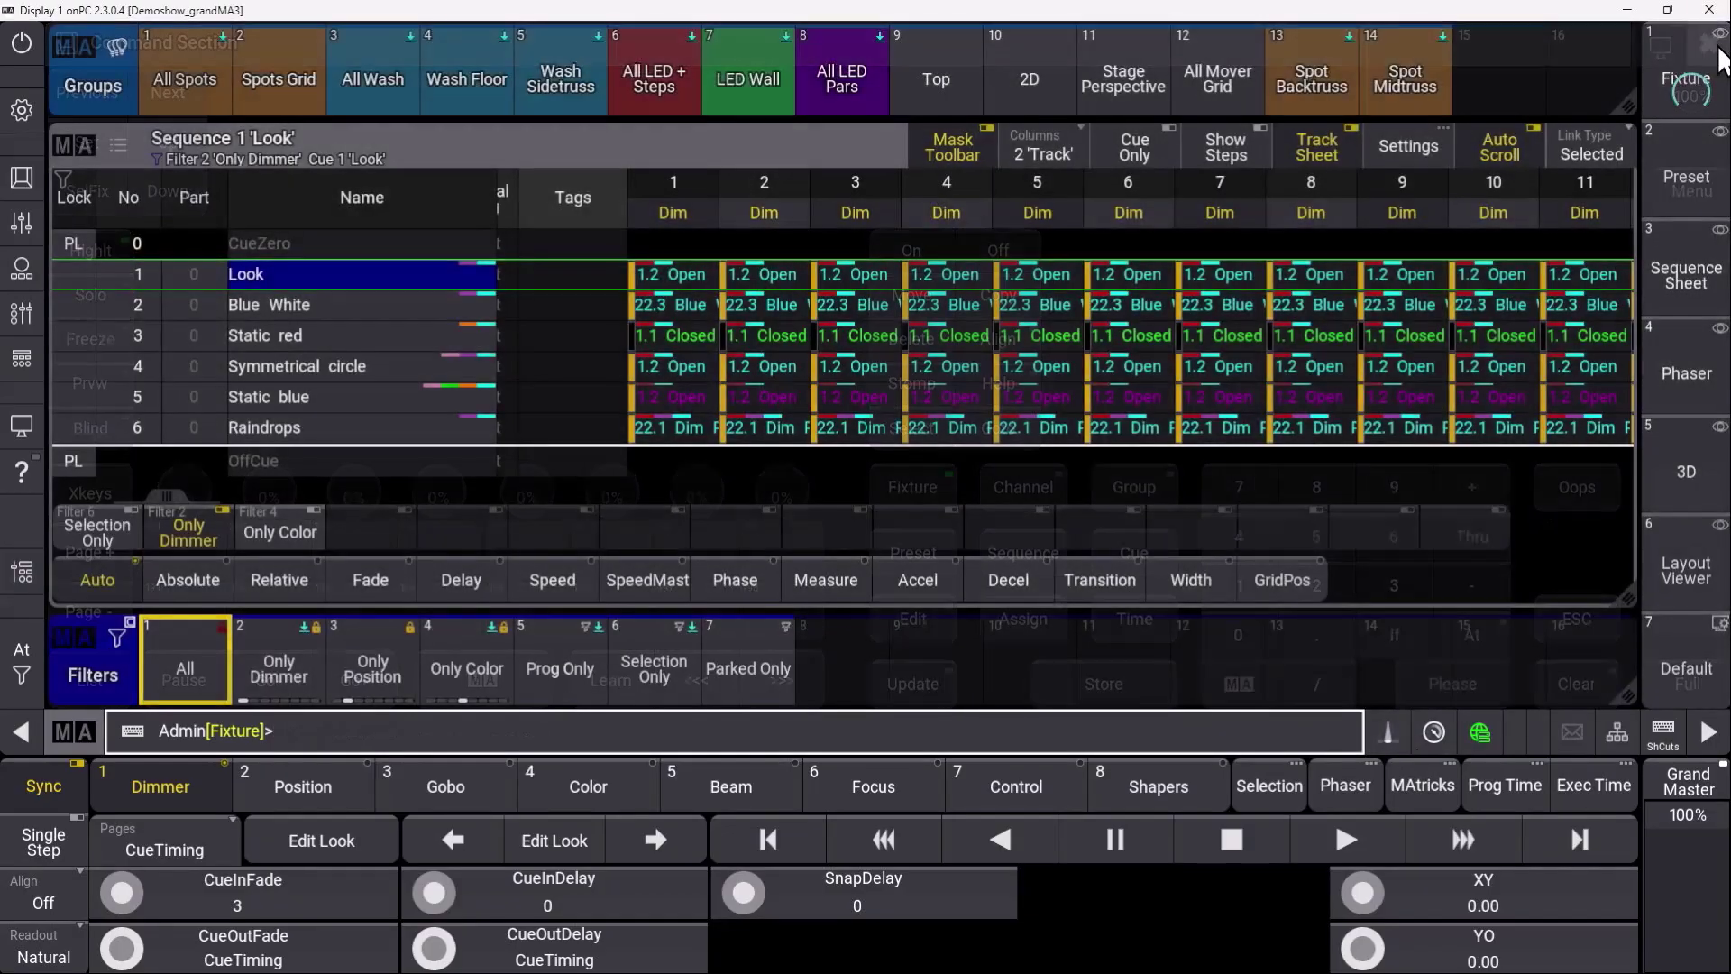
click(1388, 731)
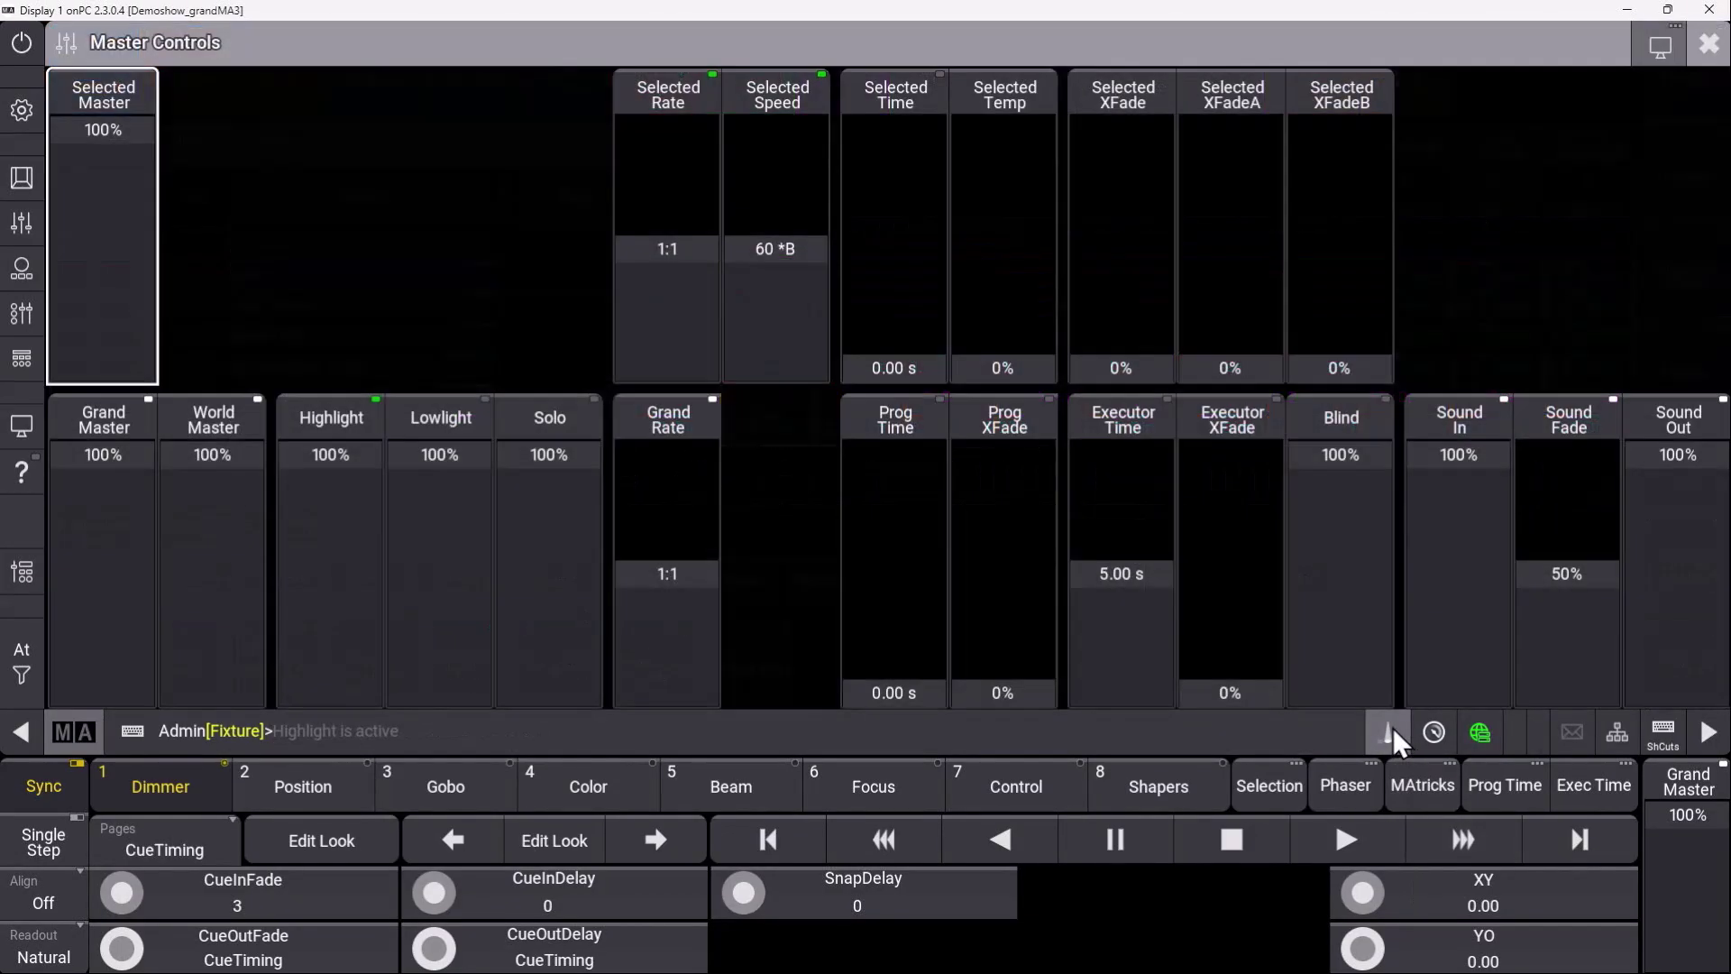
click(1707, 42)
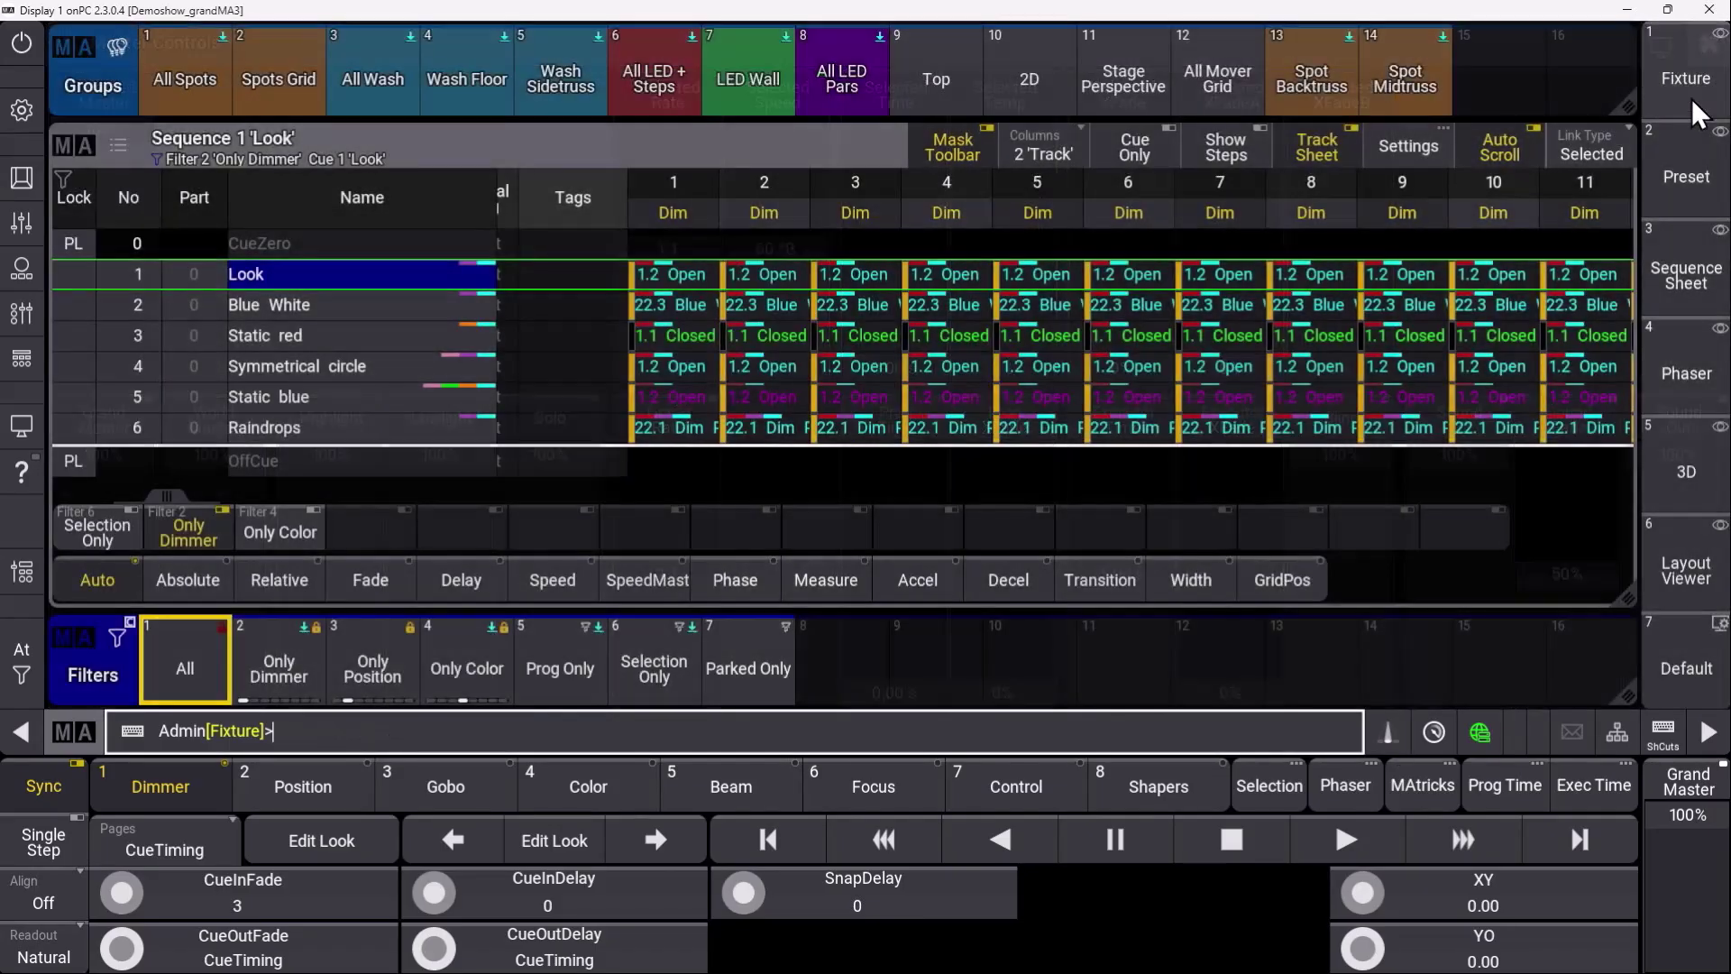
- Reopen the Message Center and review the Highlight display mode, leaving it at Always
click(1572, 735)
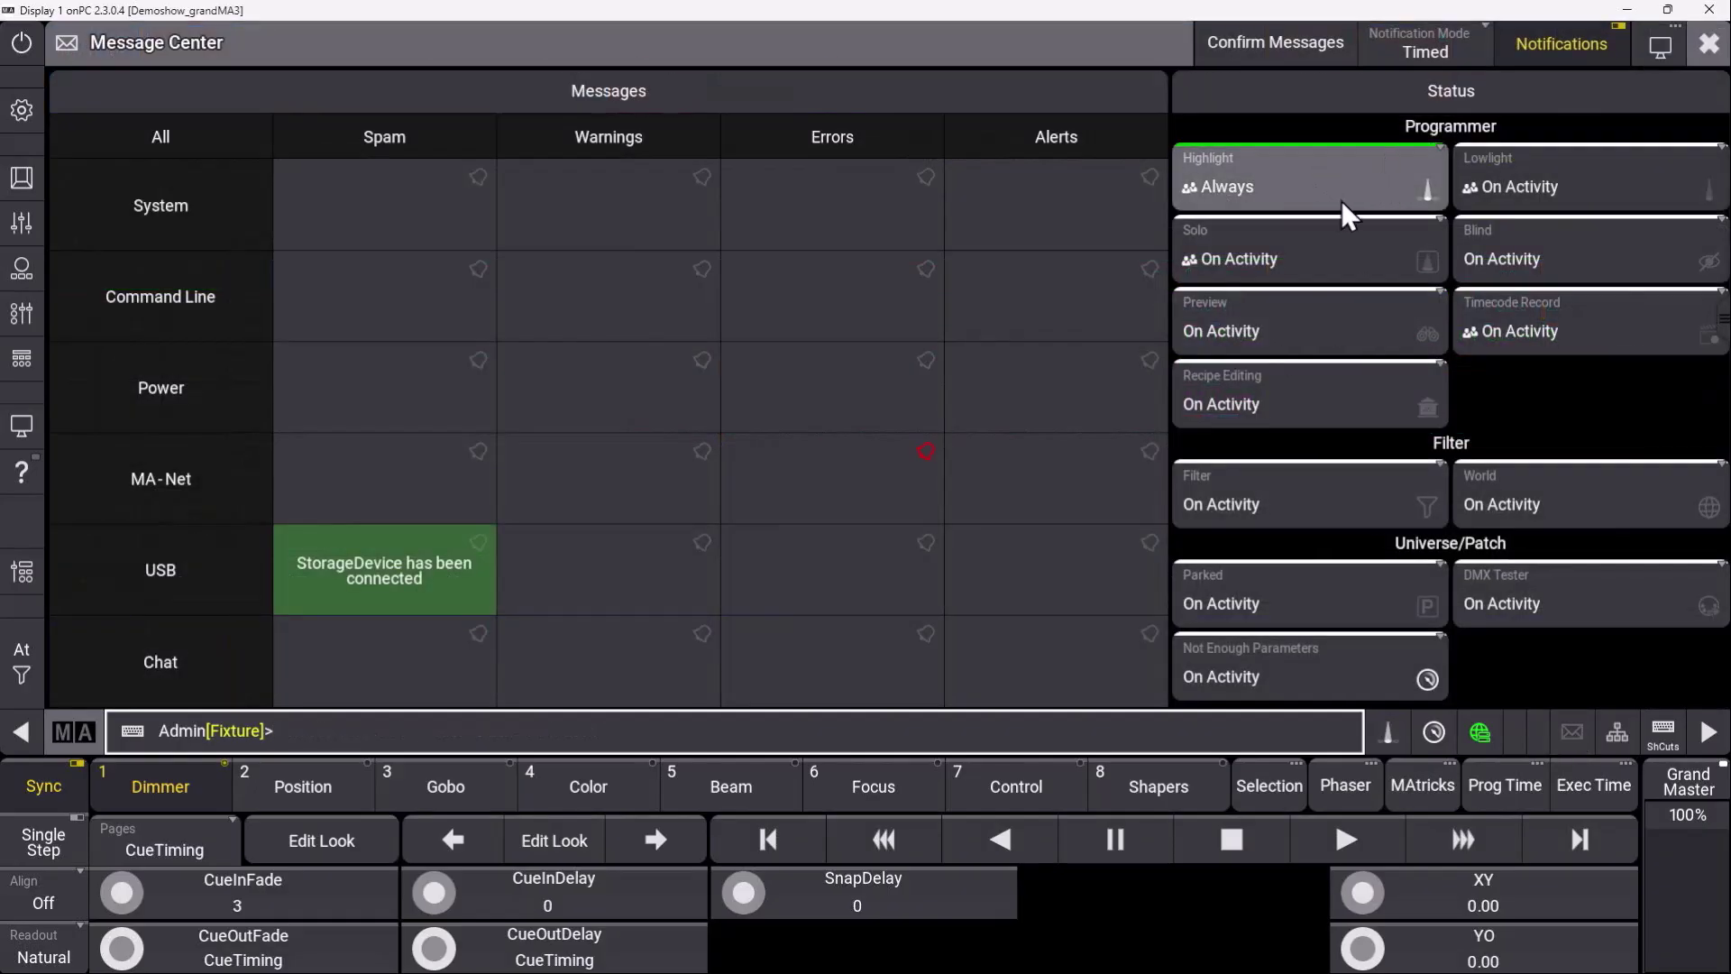
click(1336, 189)
click(1217, 185)
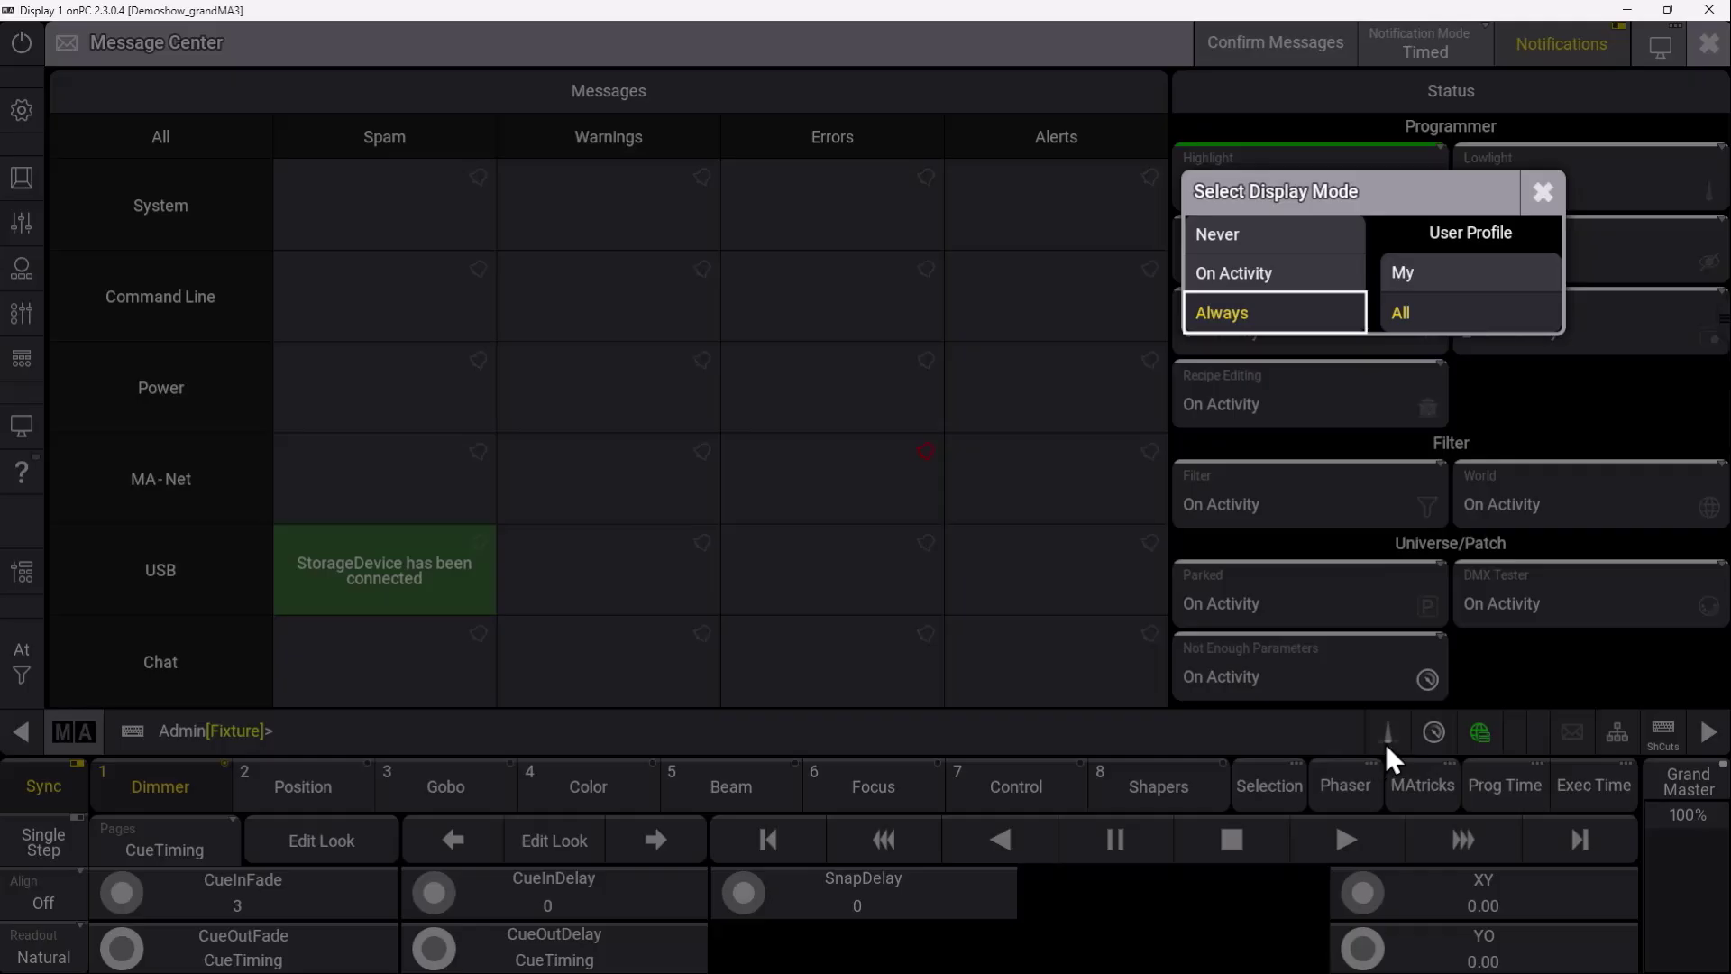
click(1542, 191)
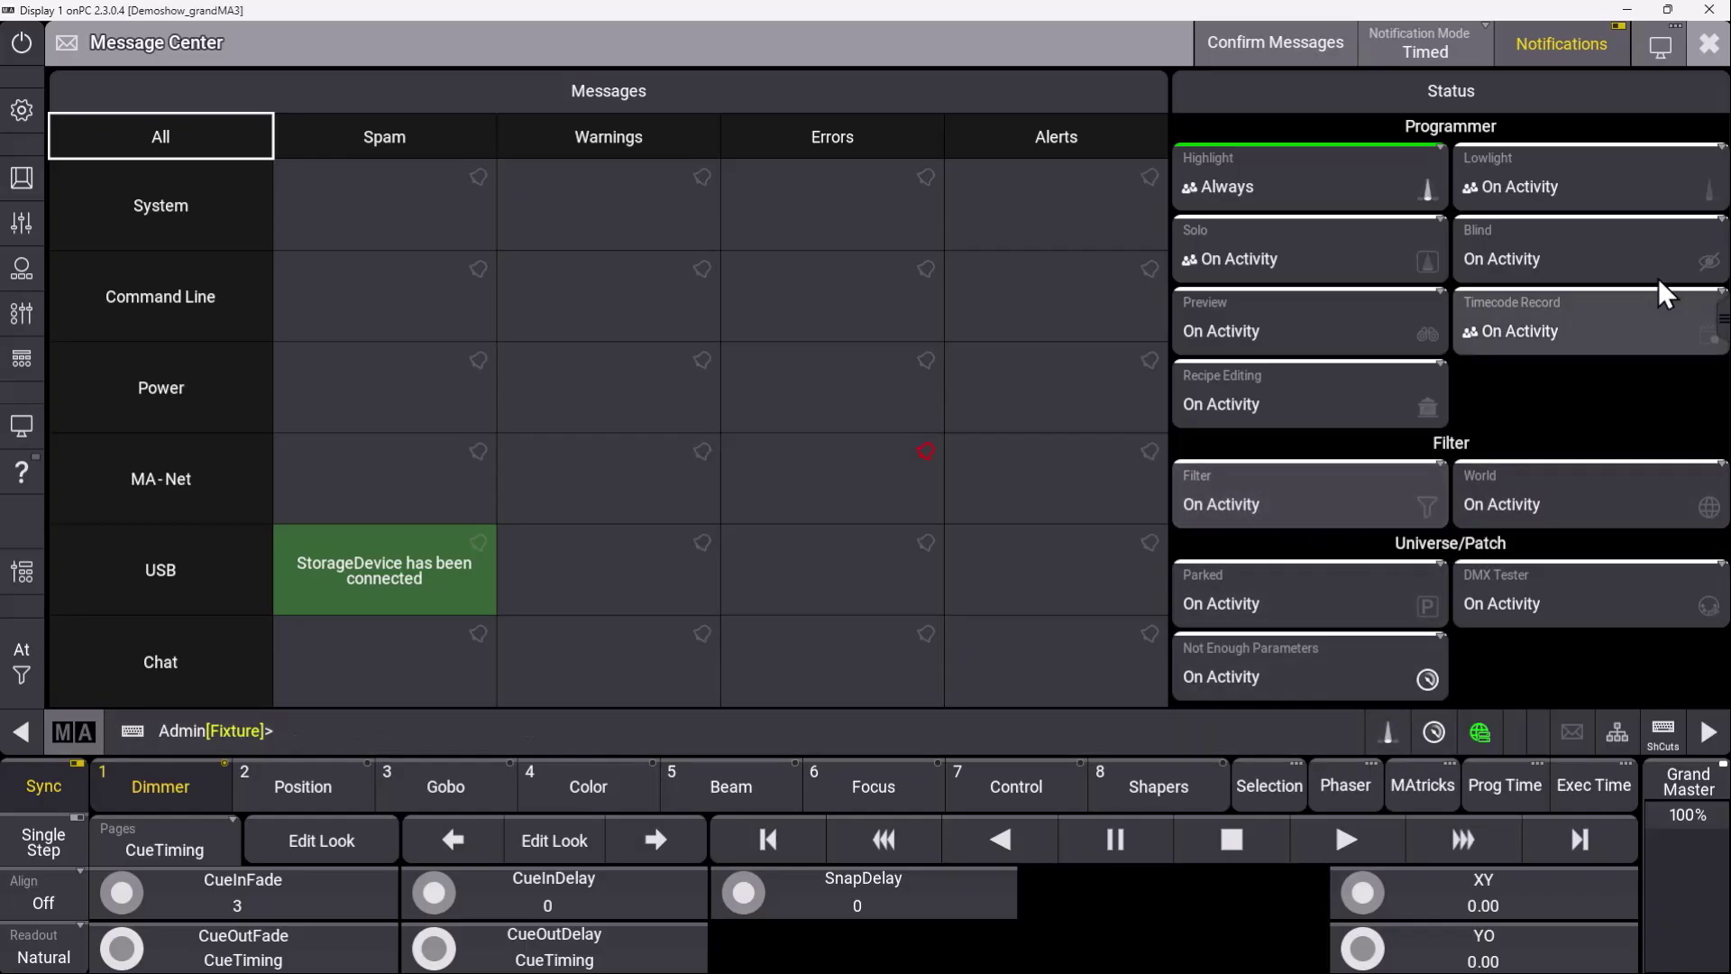
drag(1720, 320, 1723, 514)
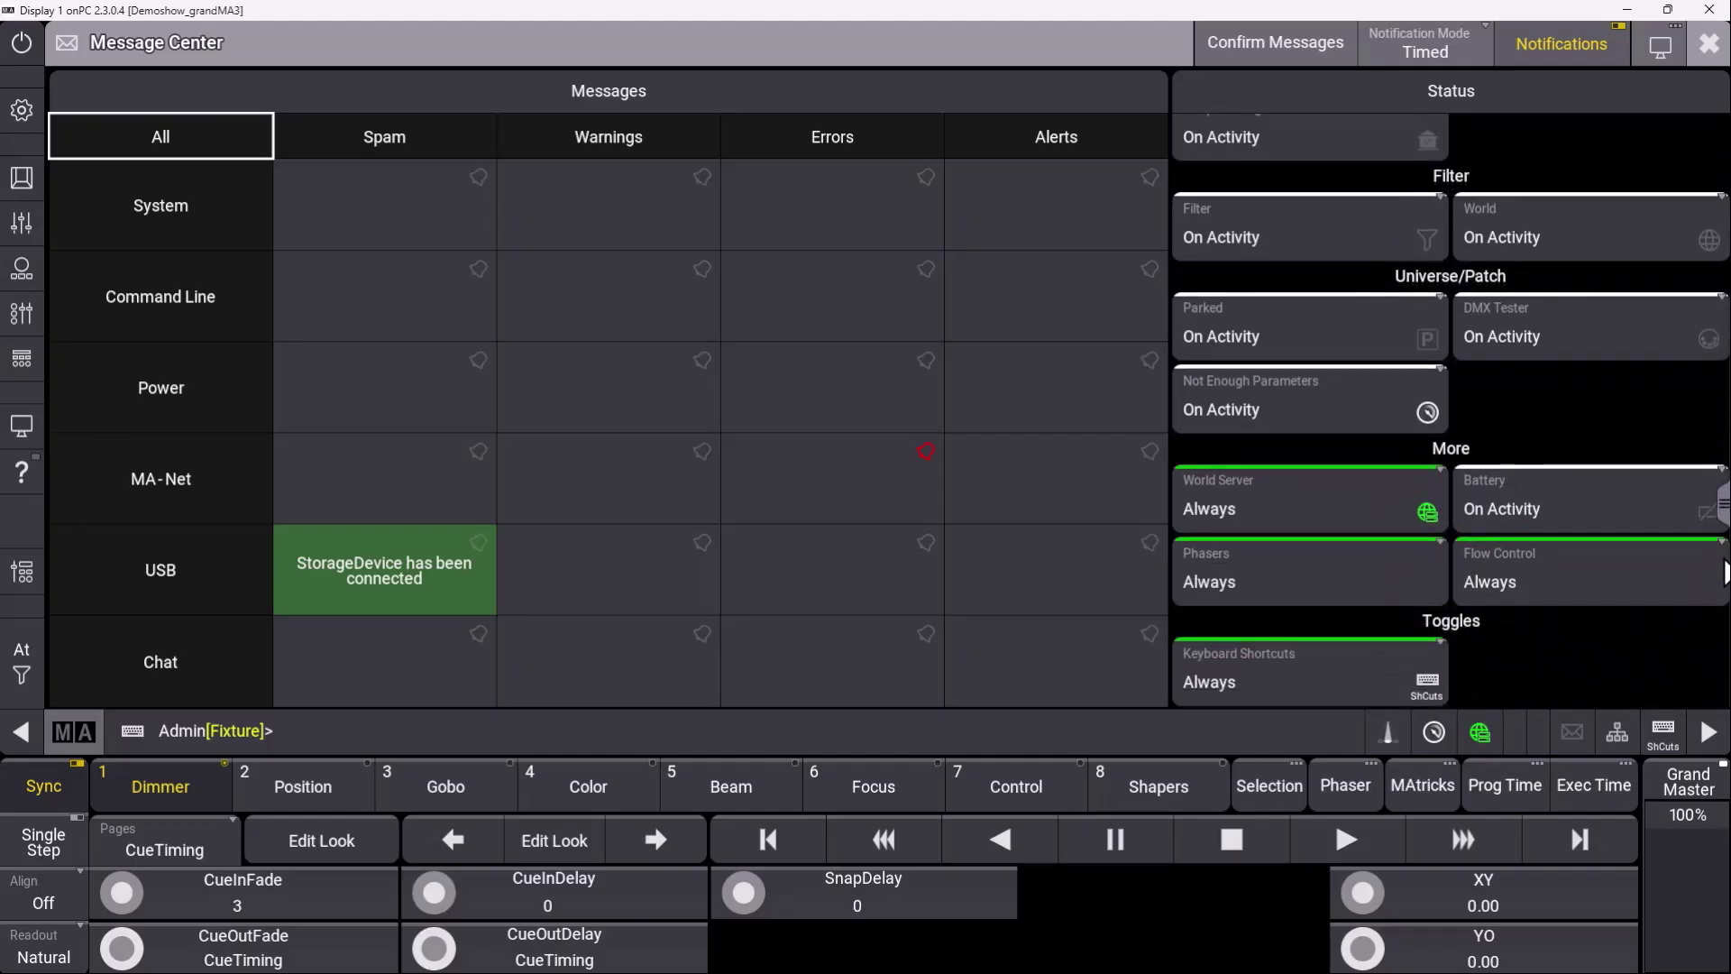